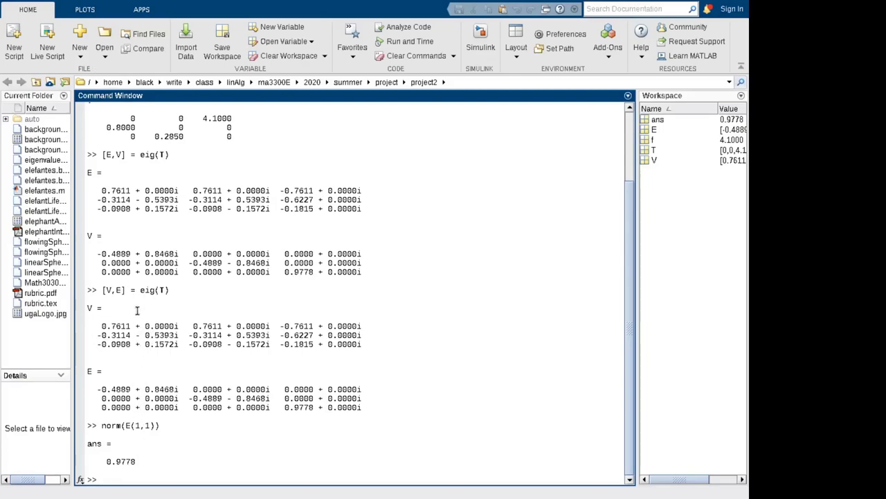
Compute norm(E(2,2)), which gives 0.9778, matching the real eigenvalue.
type("norm(E(2,2))")
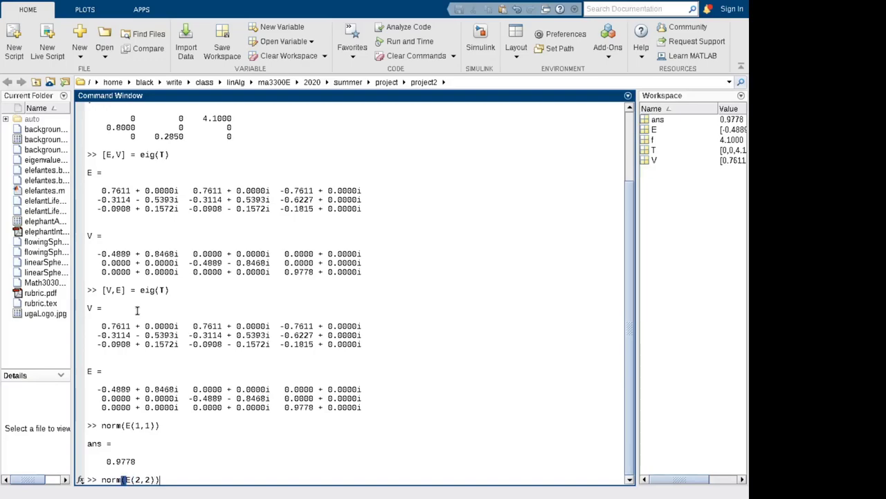
key("Return")
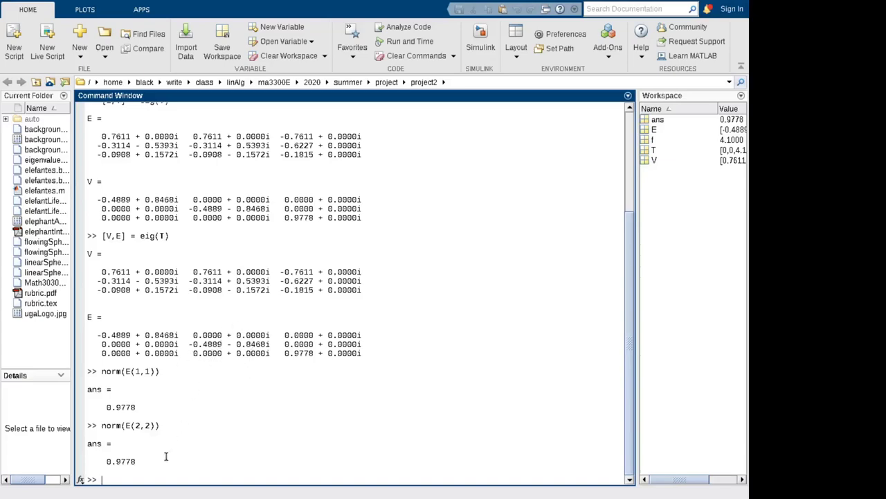
left_click_drag(286, 354, 364, 353)
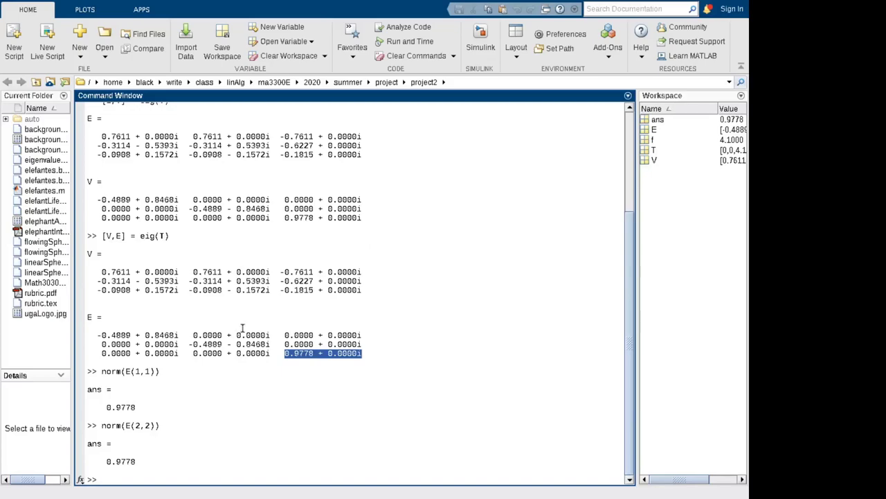
left_click(300, 346)
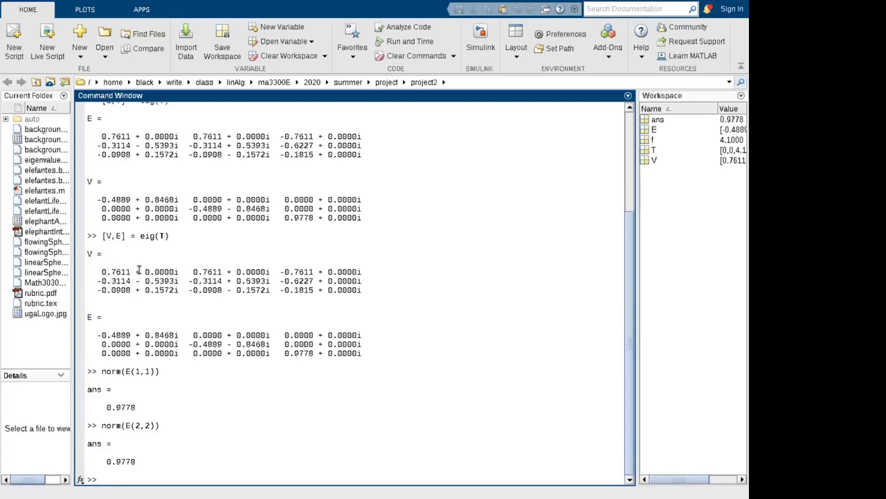
Compute det(V), giving -0.0000 - 0.4470i, then enter f = 4.1; at the prompt.
type("det")
type("(A)")
key("BackSpace")
key("BackSpace")
type("Z")
key("BackSpace")
type("V)")
key("Return")
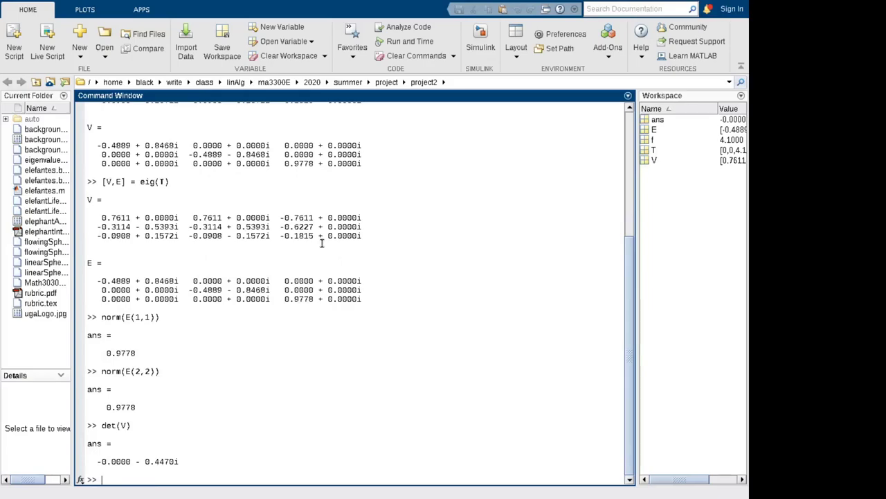
type("f = 4.1;")
left_click_drag(627, 265, 610, 292)
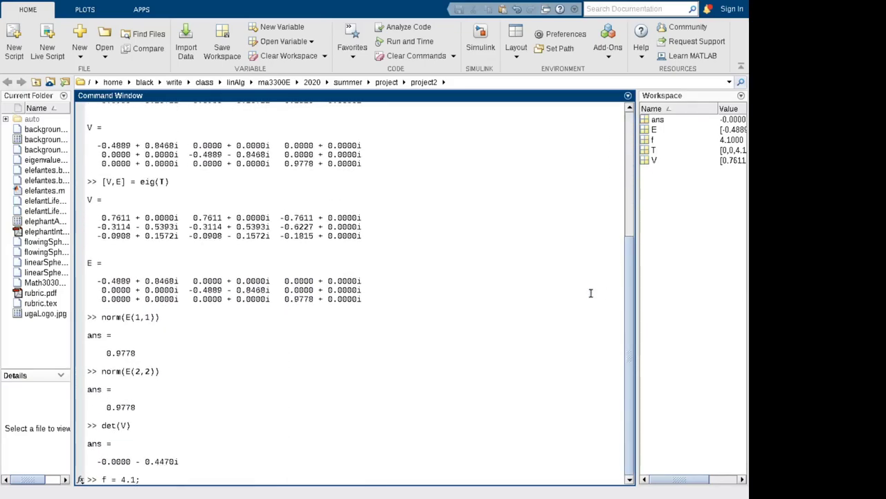
Change the f assignment from 4.1 to 4.4.
key("Left")
key("BackSpace")
type("4")
key("Return")
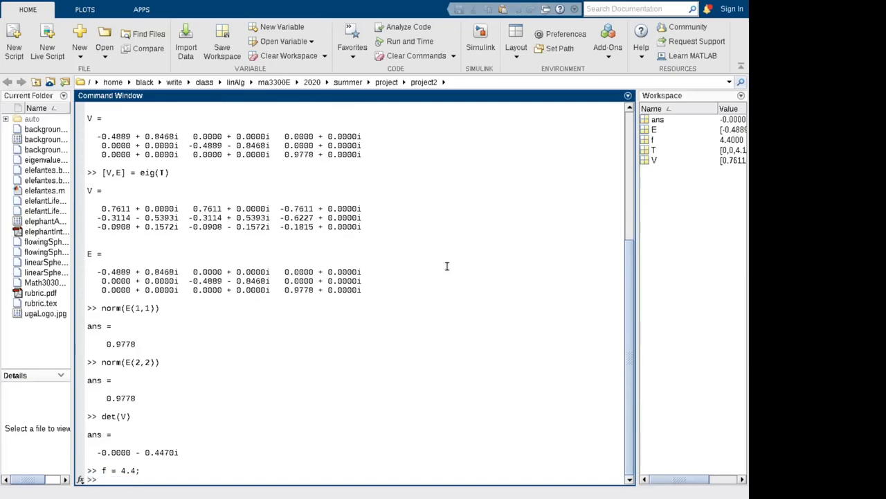
Rebuild T = [0 0 f; .8 0 0; 0 .285 0] and run [V,E] = eig(T).
type("T")
key("Up")
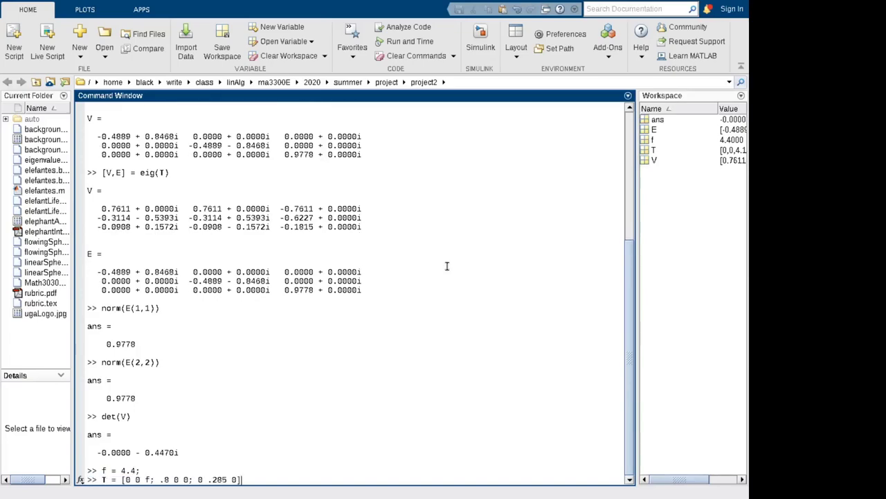
key("Return")
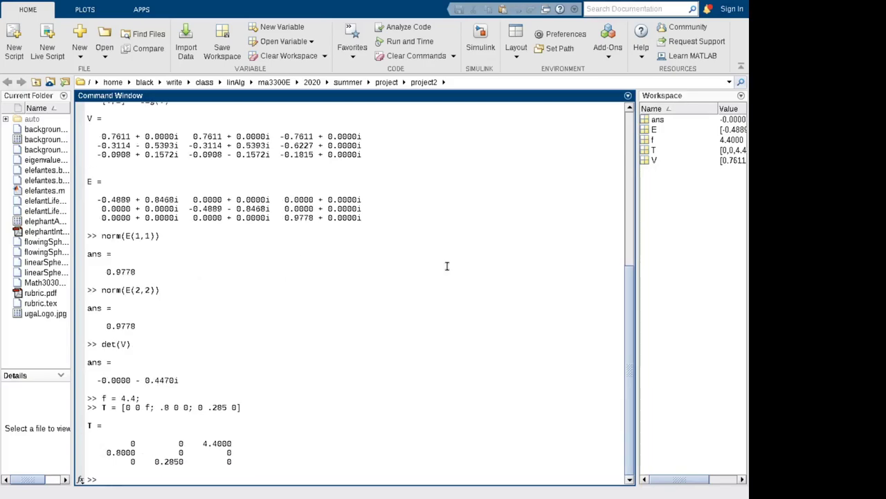
type("[V,E] = eig(T)")
key("Return")
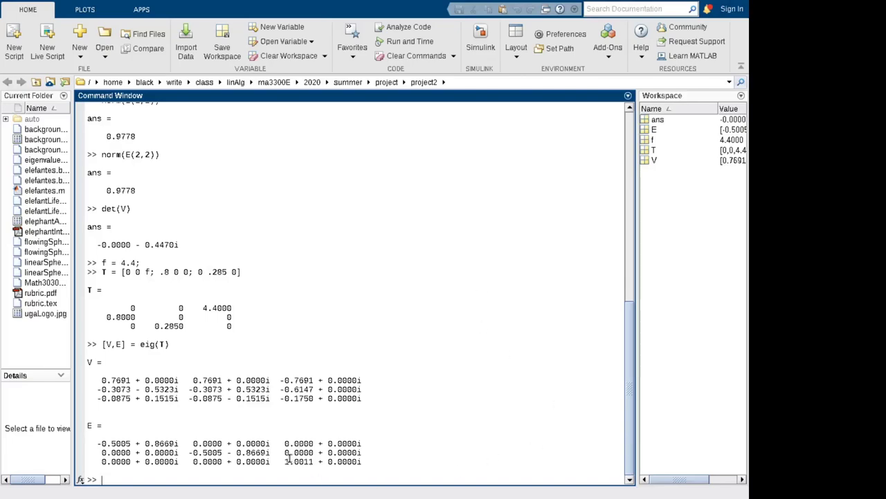
Compute norm(E(2,2)) and norm(E(1,1)), both 1.0011, and det(V) for f = 4.4.
left_click_drag(285, 460, 362, 461)
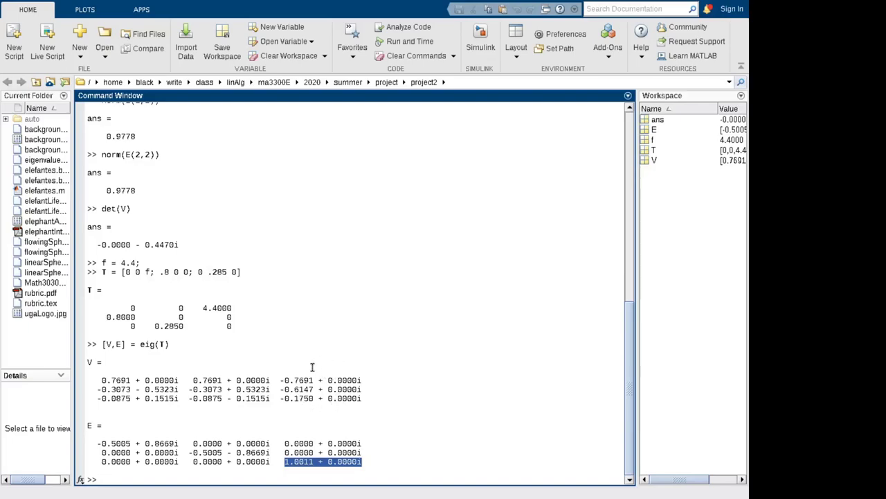
type("norm")
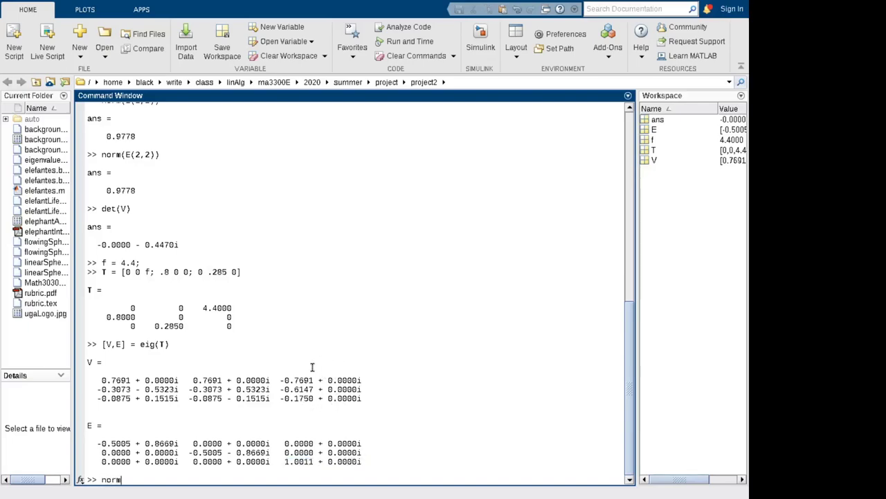
type("(E(2,2))")
key("Return")
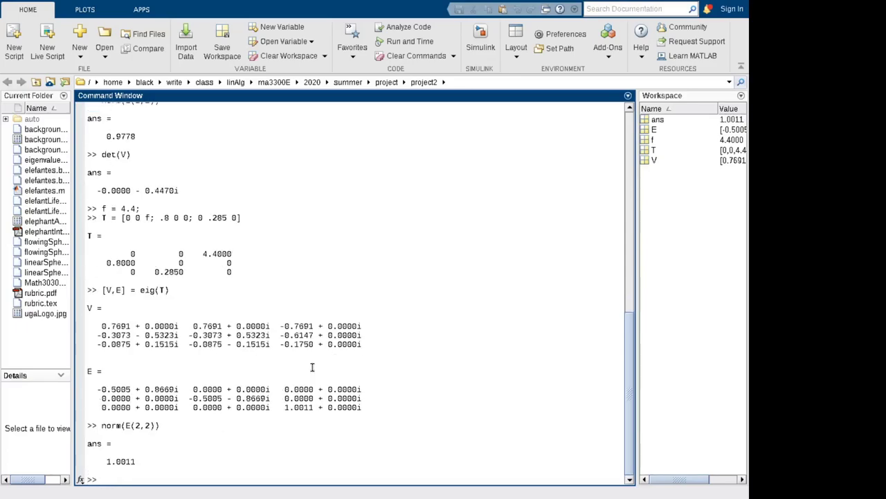
type("norm(E(1,1))")
key("Return")
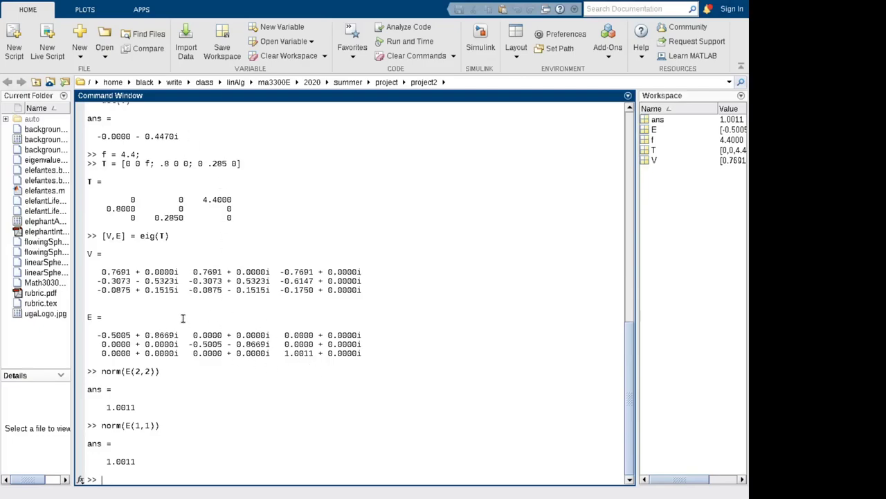
type("det(V)")
key("Return")
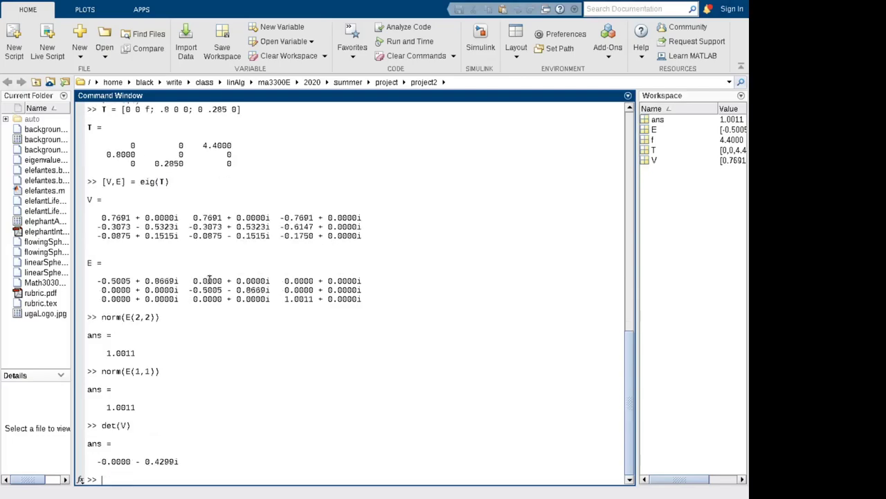